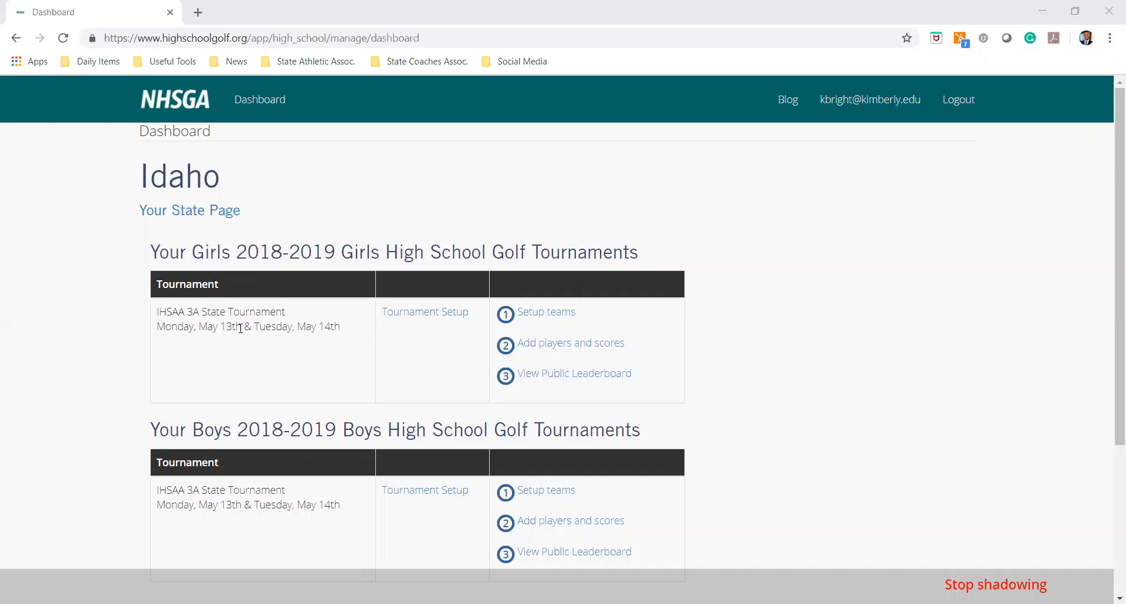
- Open the setup of the girls' IHSAA 3A State Tournament, review its tournament info, and save it
{"action": "scroll", "coordinate": [263, 326], "scroll_direction": "down", "scroll_amount": 2}
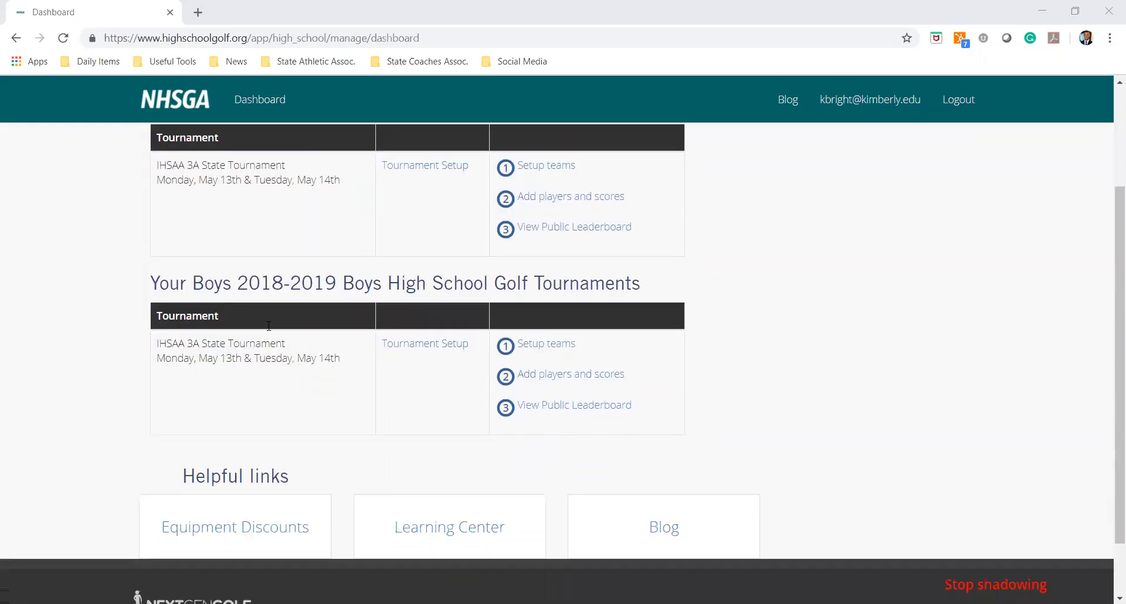
{"action": "scroll", "coordinate": [269, 326], "scroll_direction": "up", "scroll_amount": 1}
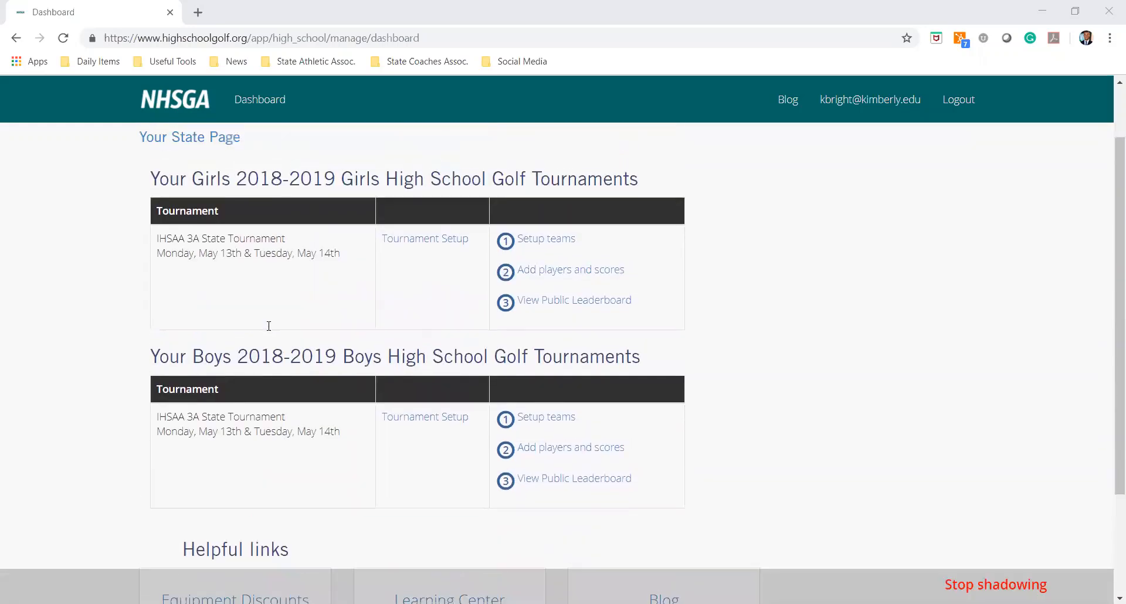
{"action": "left_click", "coordinate": [402, 245]}
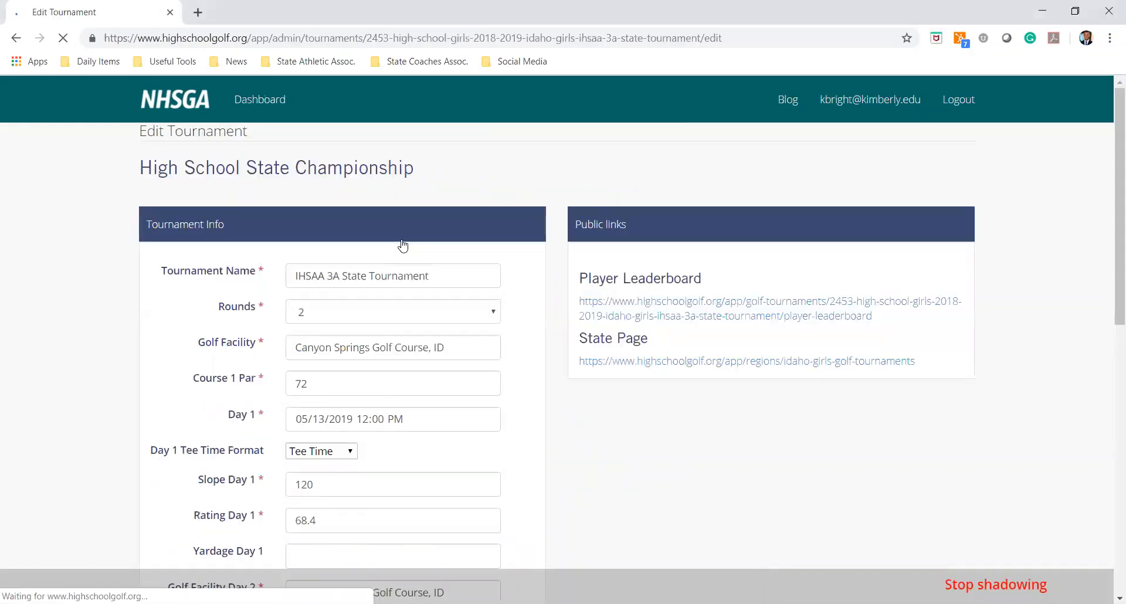
{"action": "scroll", "coordinate": [510, 251], "scroll_direction": "down", "scroll_amount": 1}
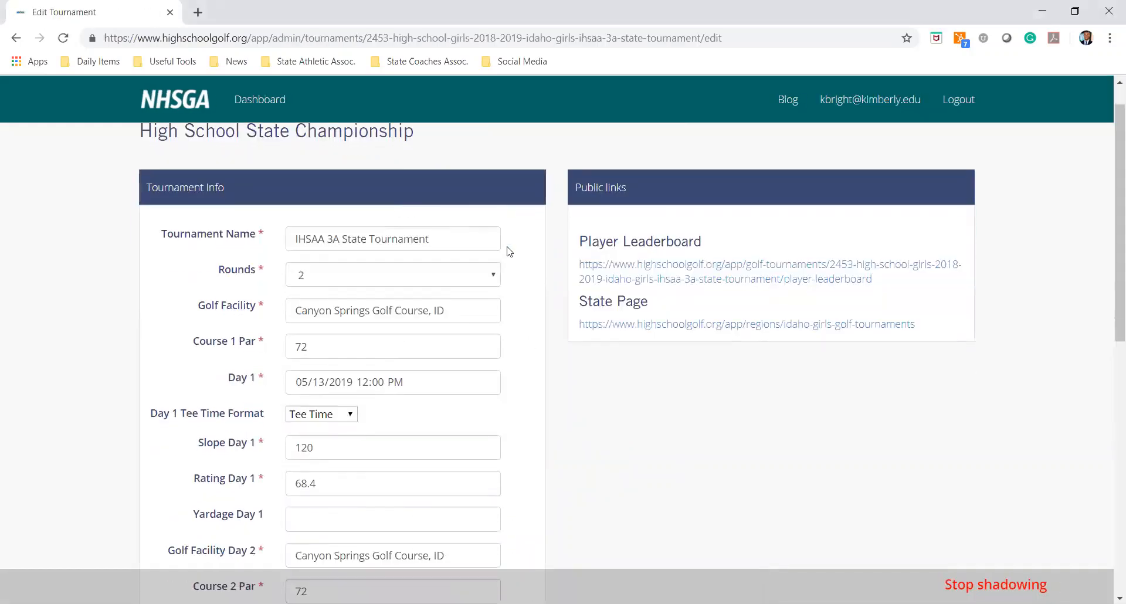
{"action": "scroll", "coordinate": [509, 251], "scroll_direction": "down", "scroll_amount": 1}
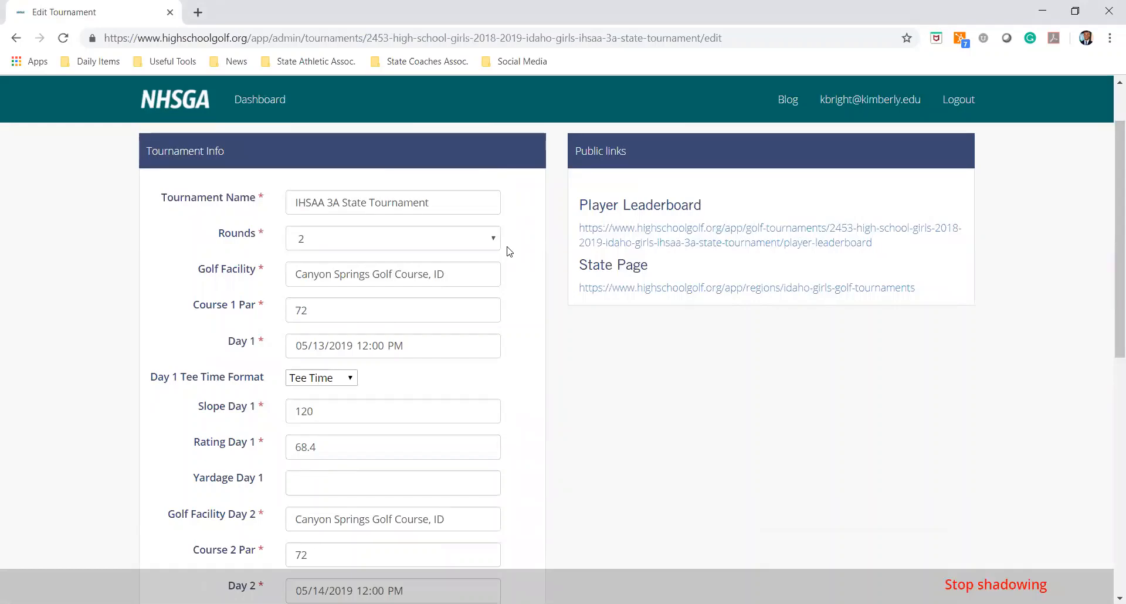
{"action": "scroll", "coordinate": [518, 288], "scroll_direction": "down", "scroll_amount": 2}
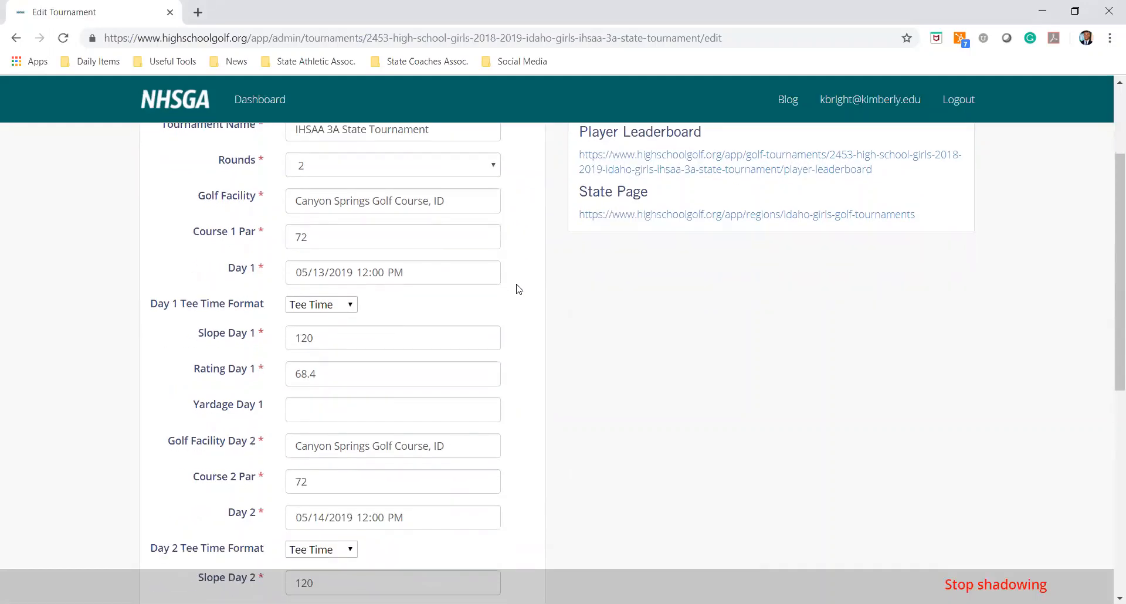
{"action": "scroll", "coordinate": [518, 289], "scroll_direction": "down", "scroll_amount": 12}
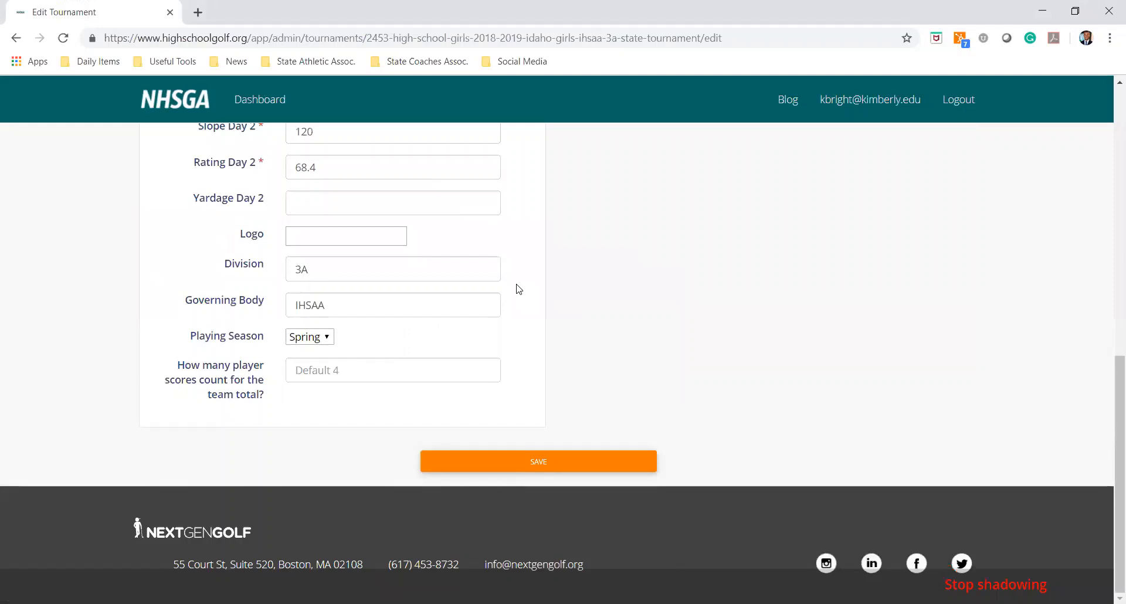
{"action": "scroll", "coordinate": [518, 289], "scroll_direction": "up", "scroll_amount": 1}
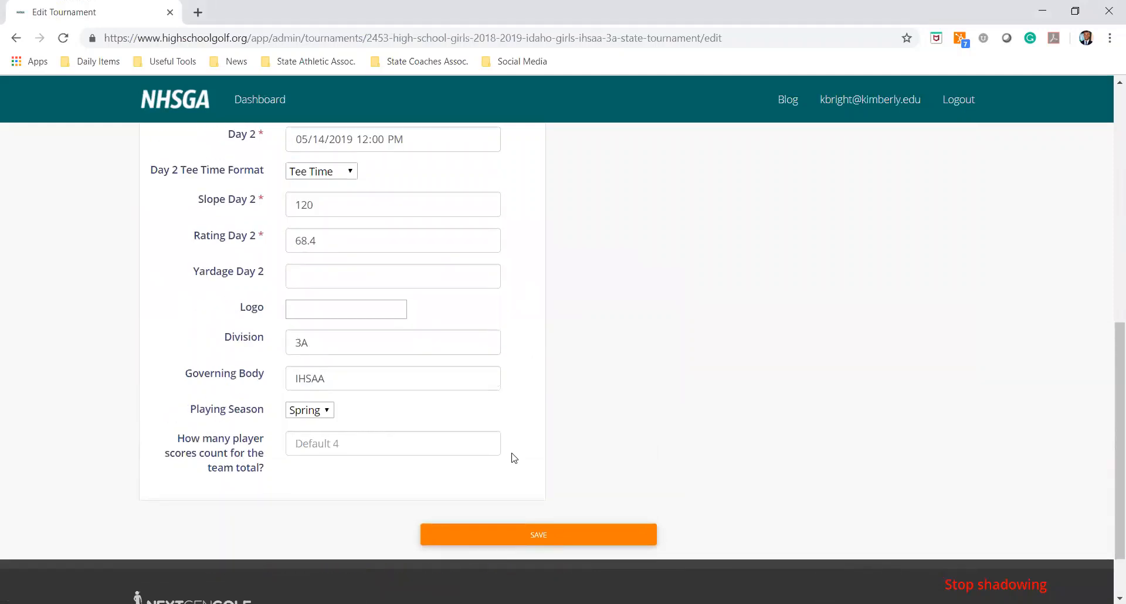
{"action": "left_click", "coordinate": [530, 540]}
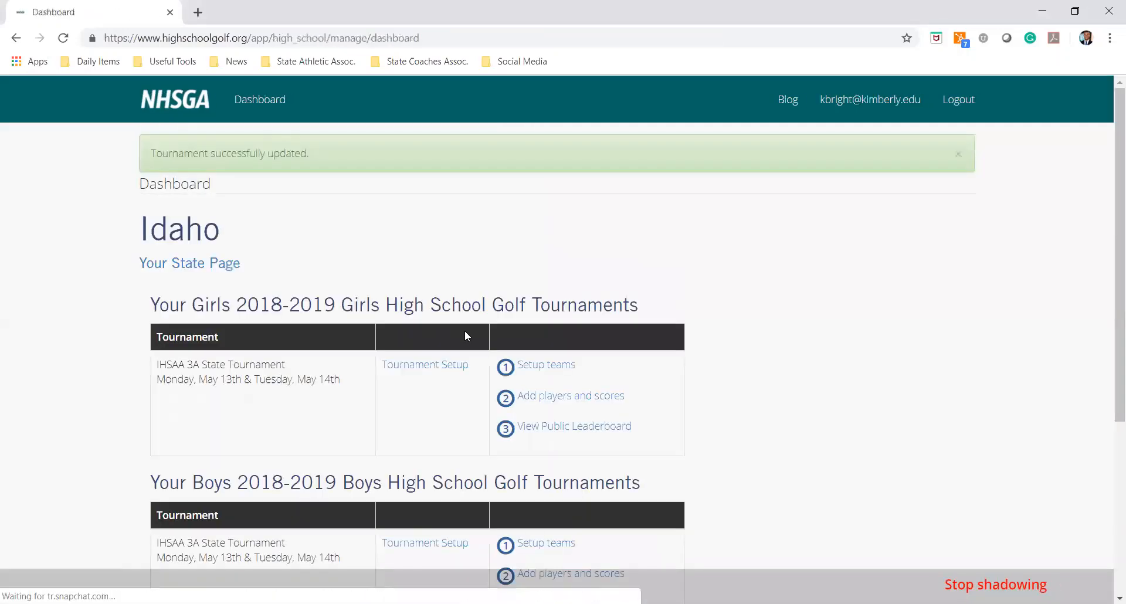
- Open the team setup for the girls' IHSAA 3A State Tournament and review the add-team form, contact note and competing teams
{"action": "scroll", "coordinate": [463, 331], "scroll_direction": "down", "scroll_amount": 1}
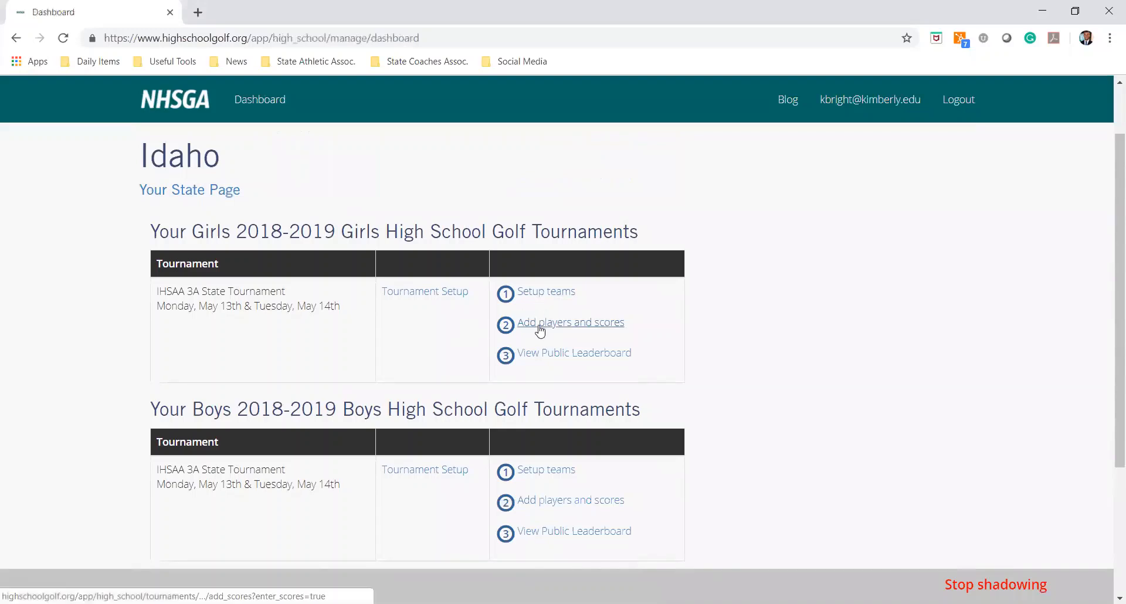
{"action": "left_click", "coordinate": [543, 292]}
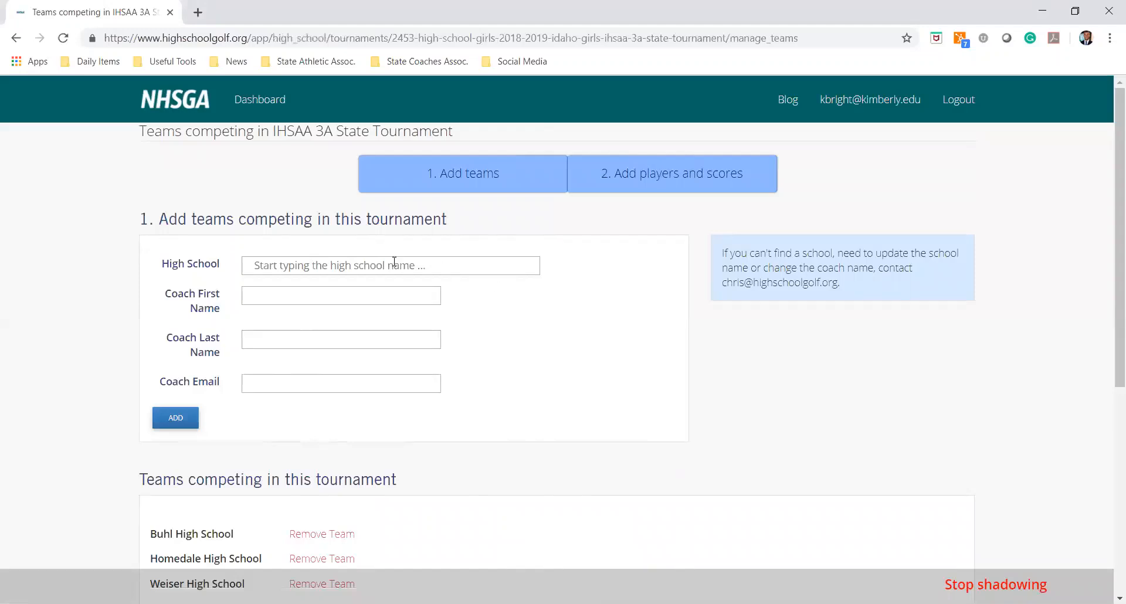
{"action": "left_click", "coordinate": [307, 265]}
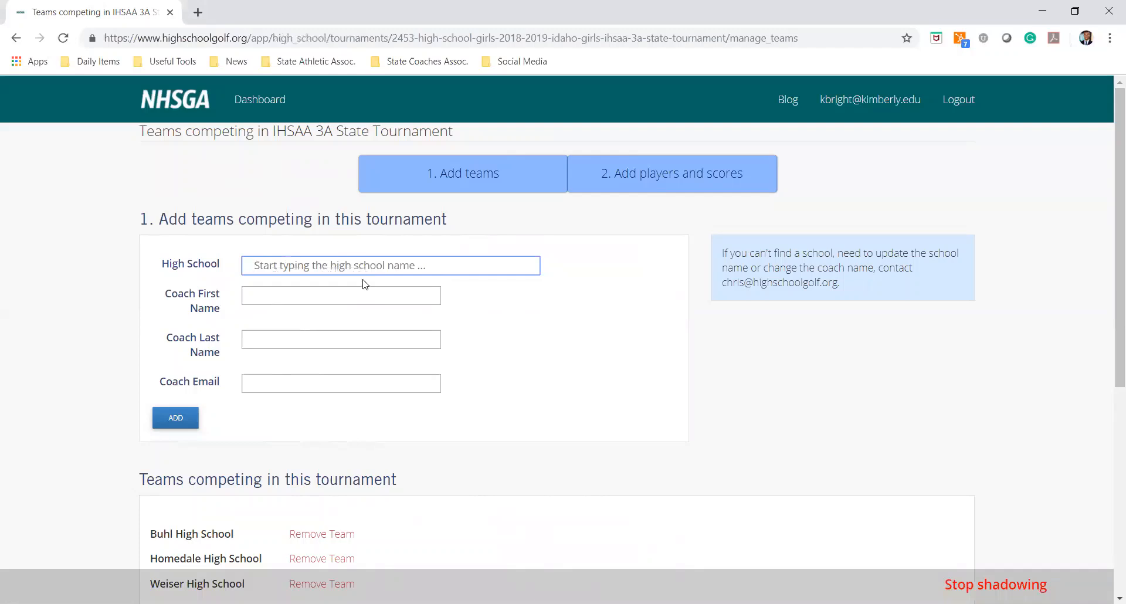
{"action": "left_click_drag", "start_coordinate": [721, 282], "coordinate": [845, 285]}
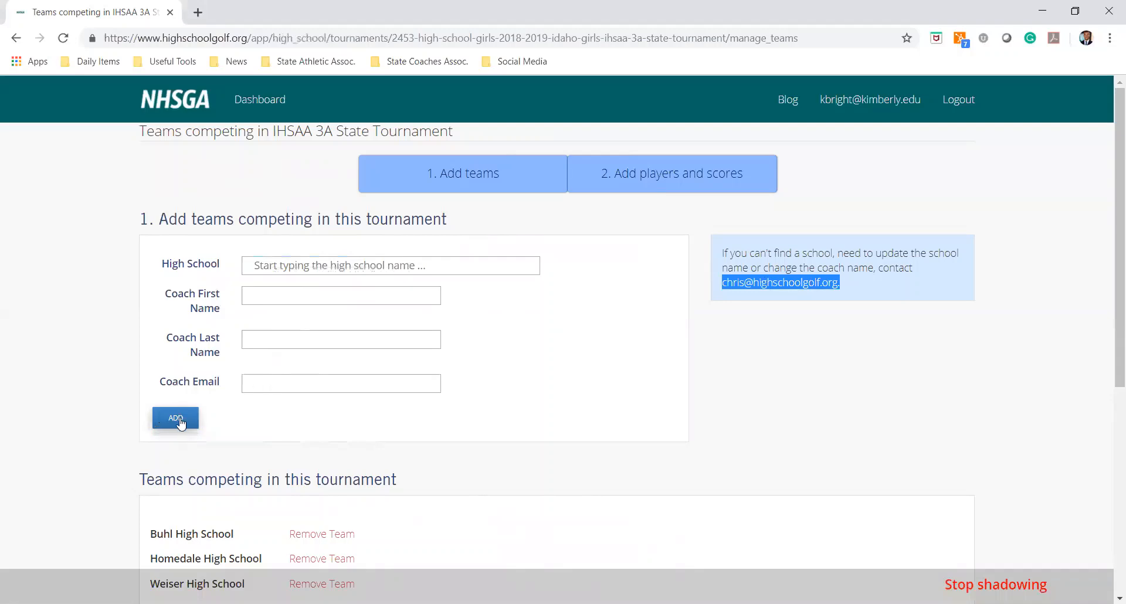
{"action": "scroll", "coordinate": [389, 382], "scroll_direction": "down", "scroll_amount": 4}
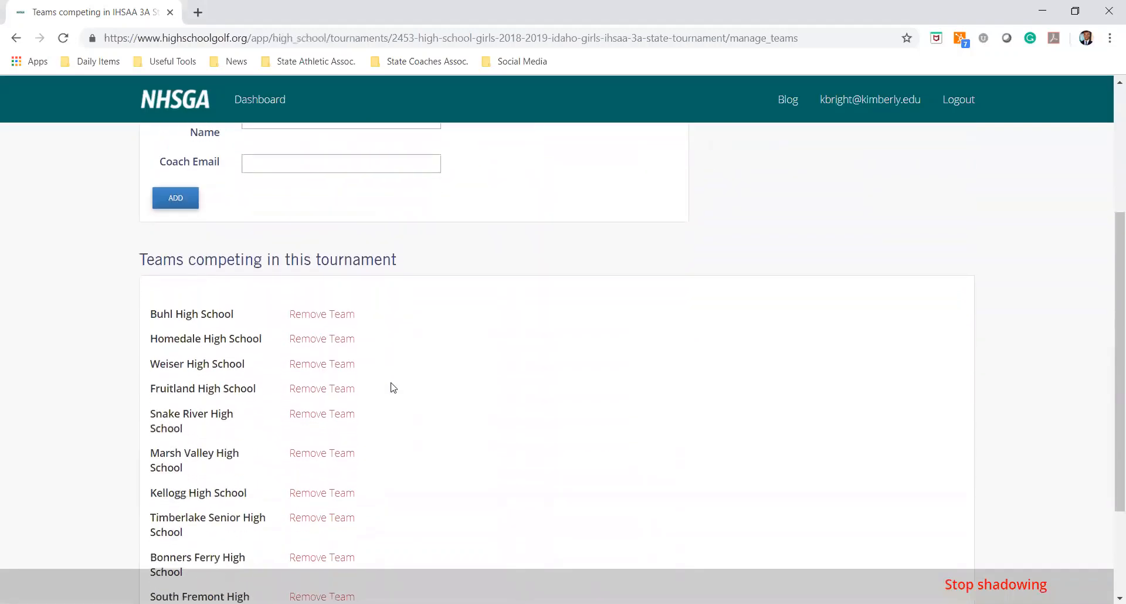
{"action": "scroll", "coordinate": [392, 388], "scroll_direction": "down", "scroll_amount": 1}
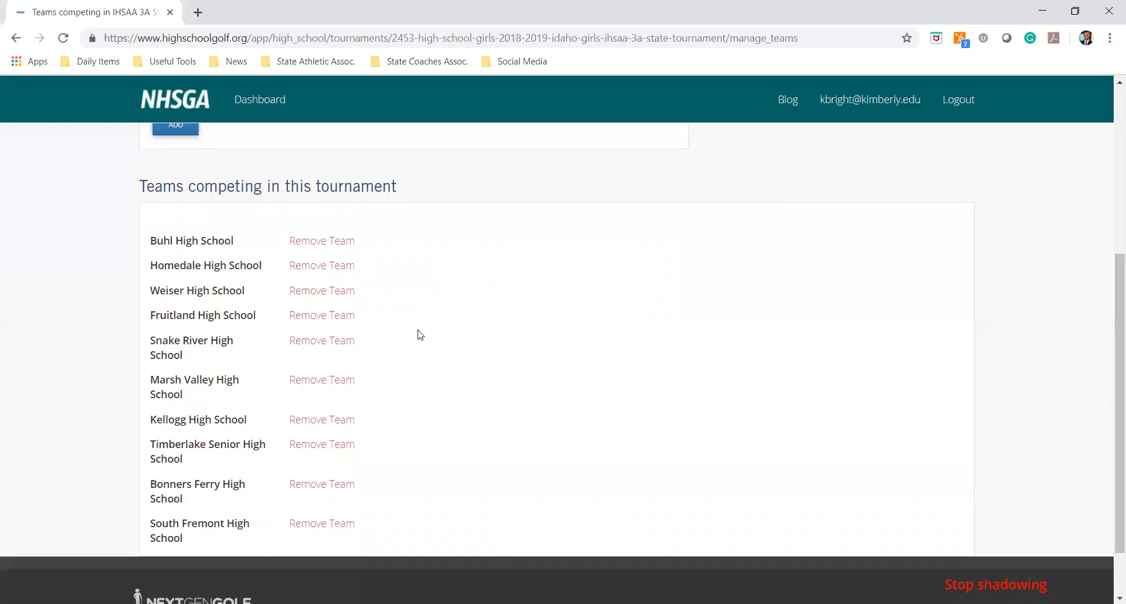
{"action": "scroll", "coordinate": [417, 332], "scroll_direction": "up", "scroll_amount": 5}
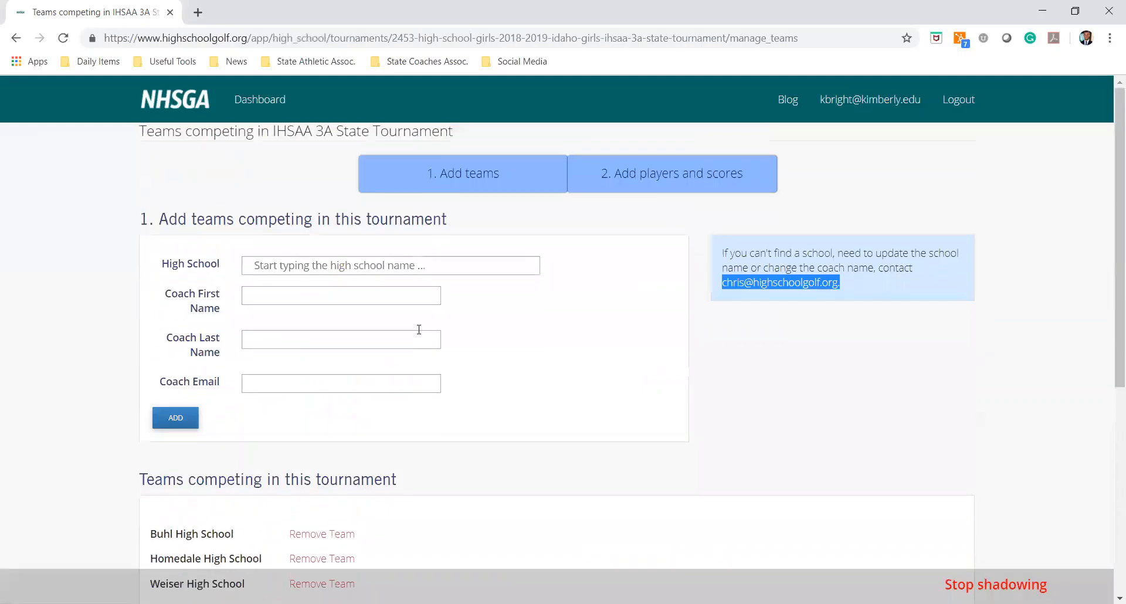
- Go to the players and scores entry for the girls' tournament and save the scores of all teams
{"action": "left_click", "coordinate": [657, 174]}
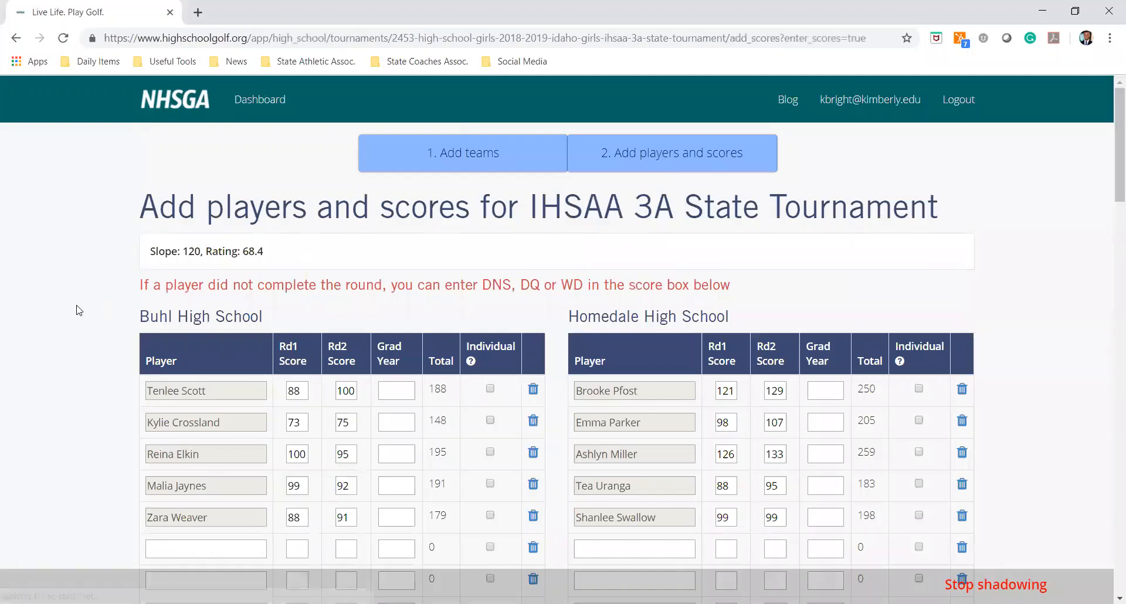
{"action": "scroll", "coordinate": [80, 311], "scroll_direction": "down", "scroll_amount": 1}
{"action": "scroll", "coordinate": [79, 310], "scroll_direction": "down", "scroll_amount": 1}
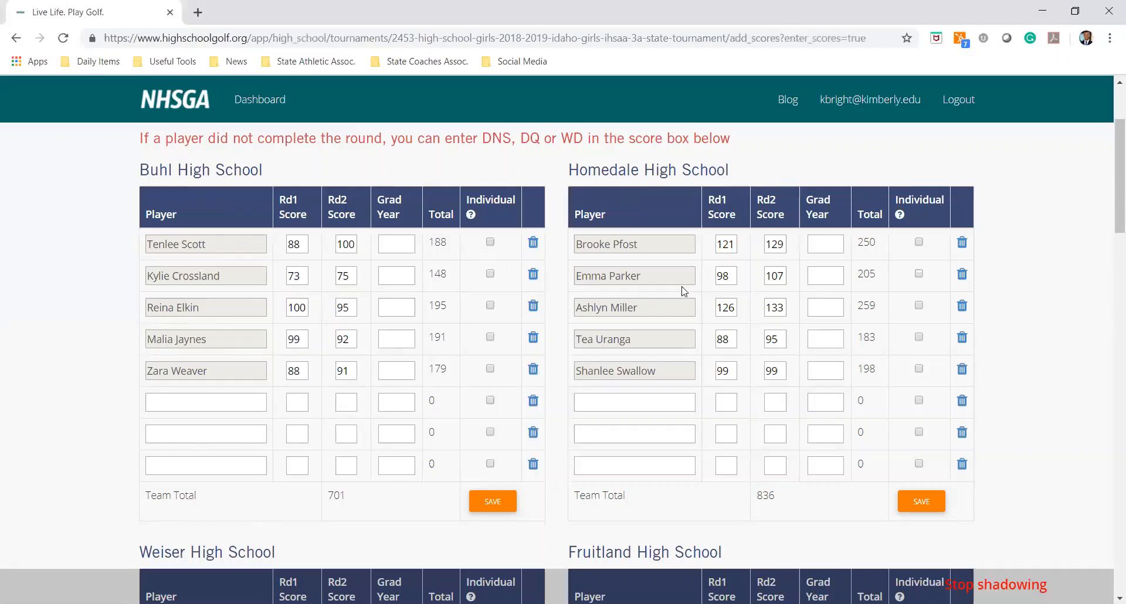
{"action": "scroll", "coordinate": [645, 309], "scroll_direction": "down", "scroll_amount": 20}
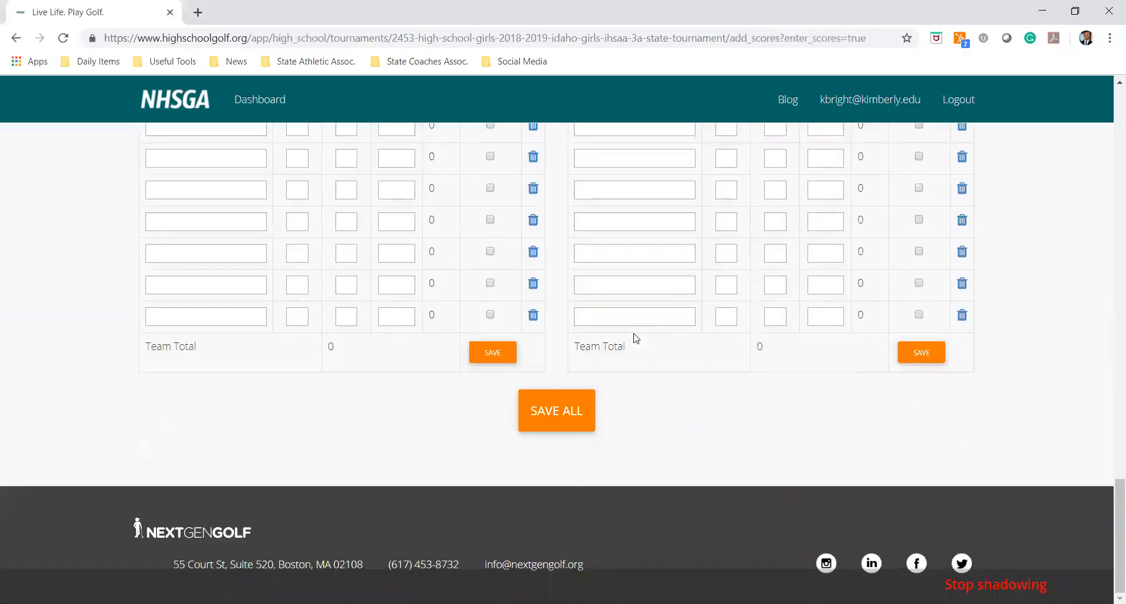
{"action": "left_click", "coordinate": [566, 411]}
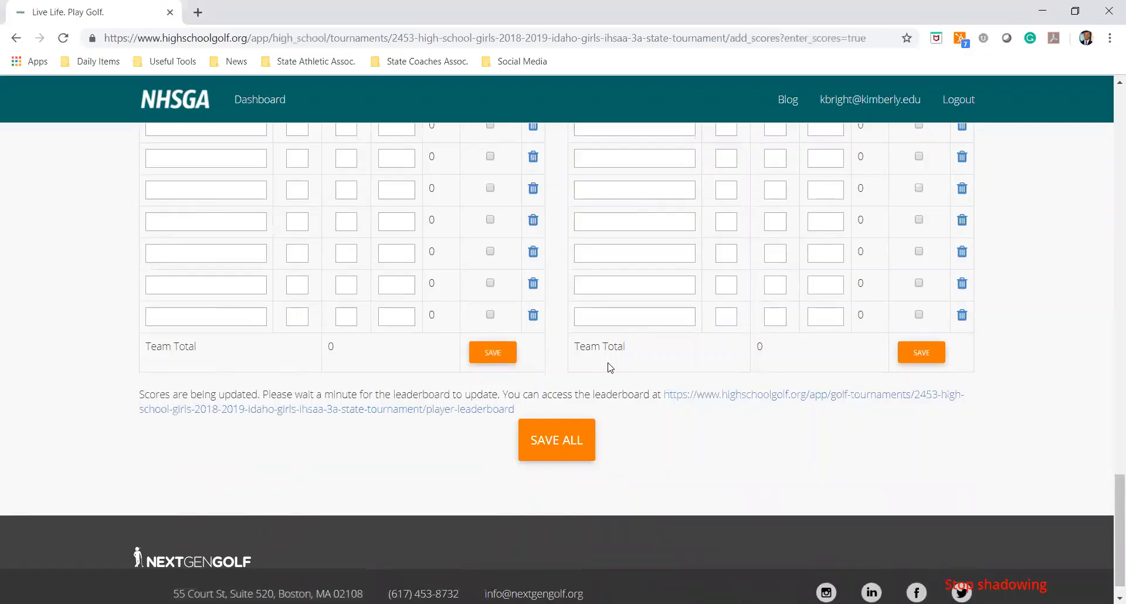
{"action": "scroll", "coordinate": [610, 368], "scroll_direction": "up", "scroll_amount": 20}
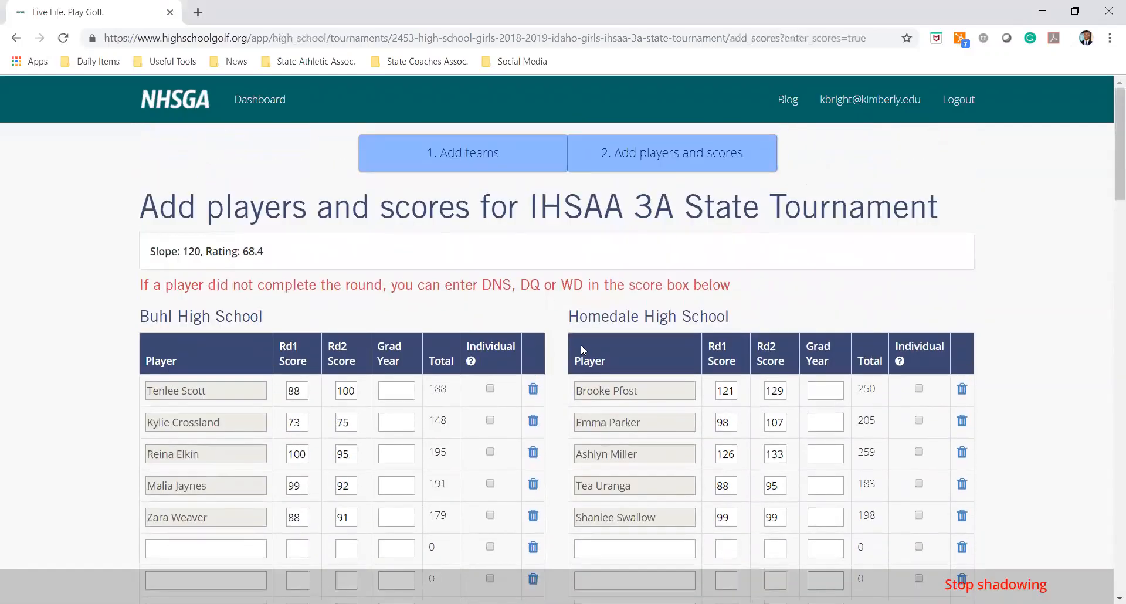
- Return to the dashboard, open the girls' tournament's public leaderboard, and examine its web address and player standings
{"action": "left_click", "coordinate": [265, 104]}
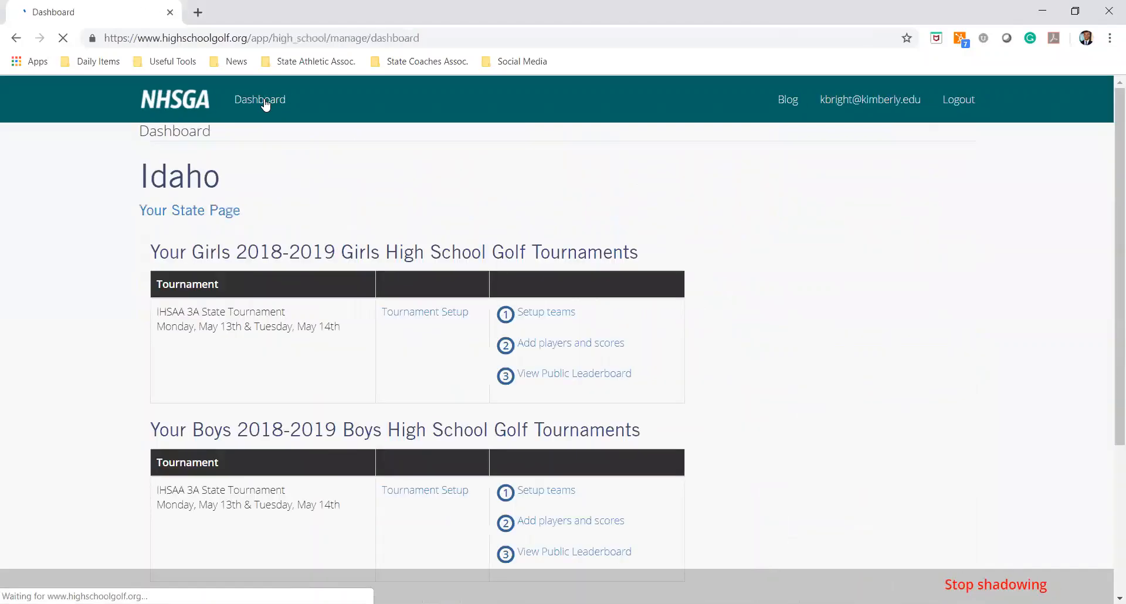
{"action": "scroll", "coordinate": [651, 246], "scroll_direction": "down", "scroll_amount": 1}
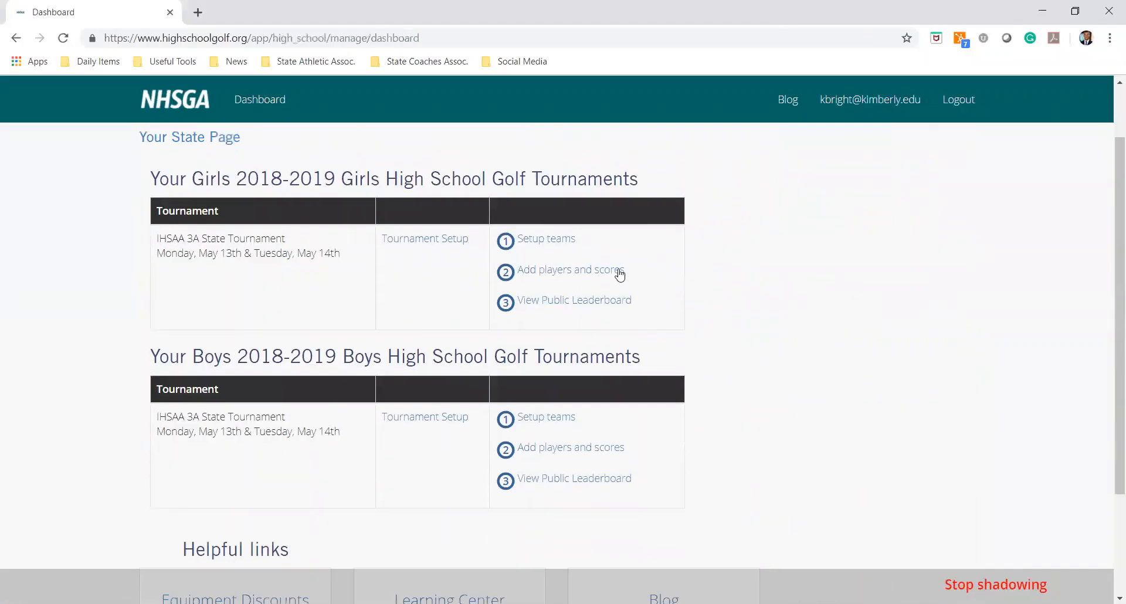
{"action": "left_click", "coordinate": [568, 302]}
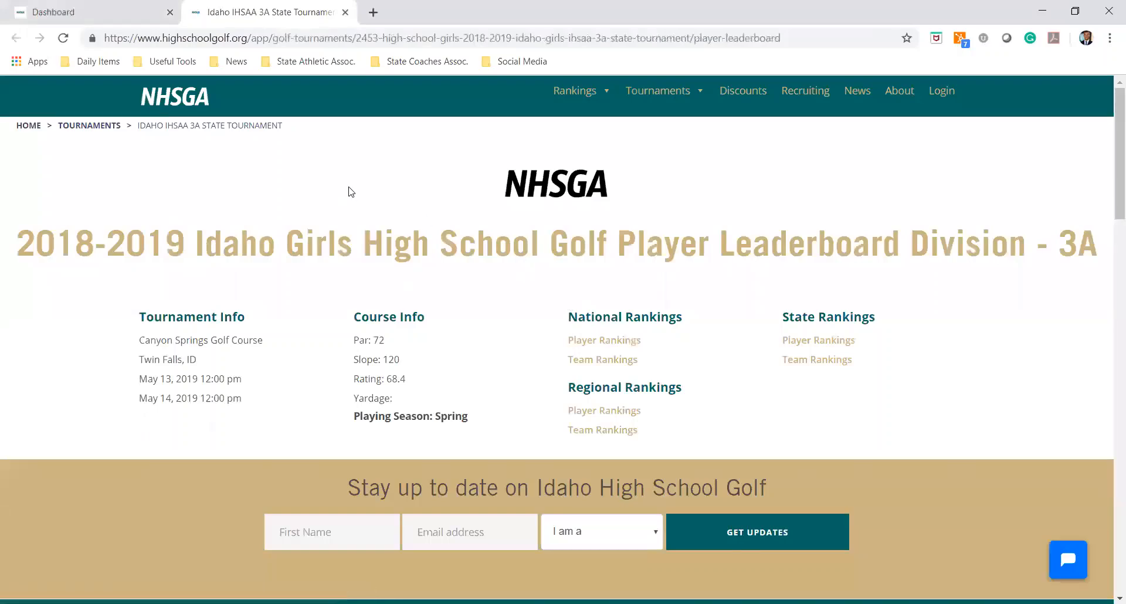
{"action": "left_click", "coordinate": [430, 40]}
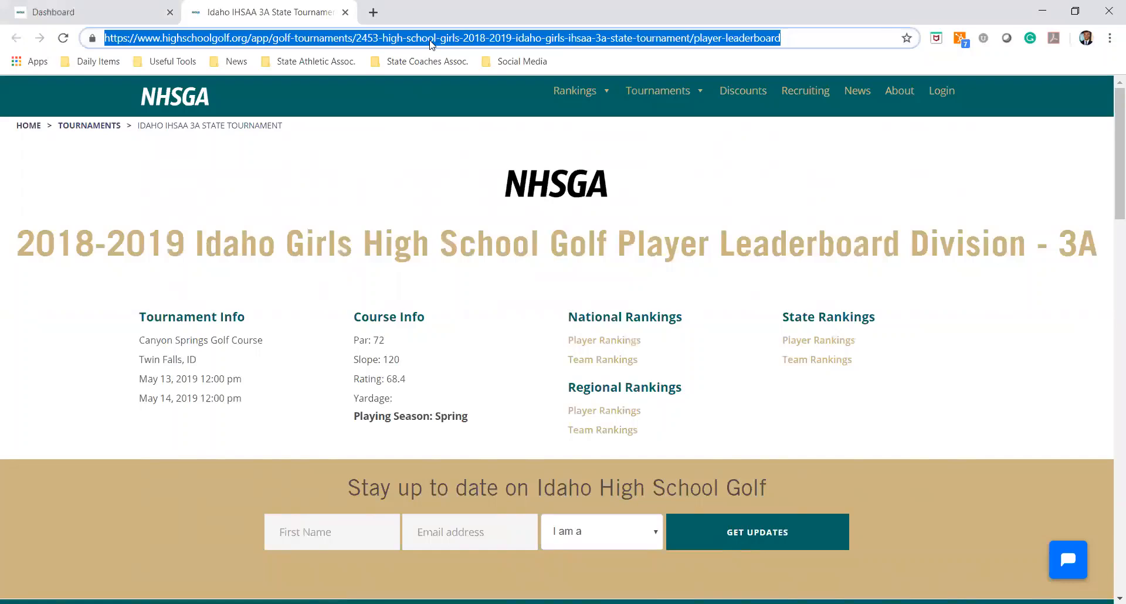
{"action": "scroll", "coordinate": [434, 175], "scroll_direction": "down", "scroll_amount": 3}
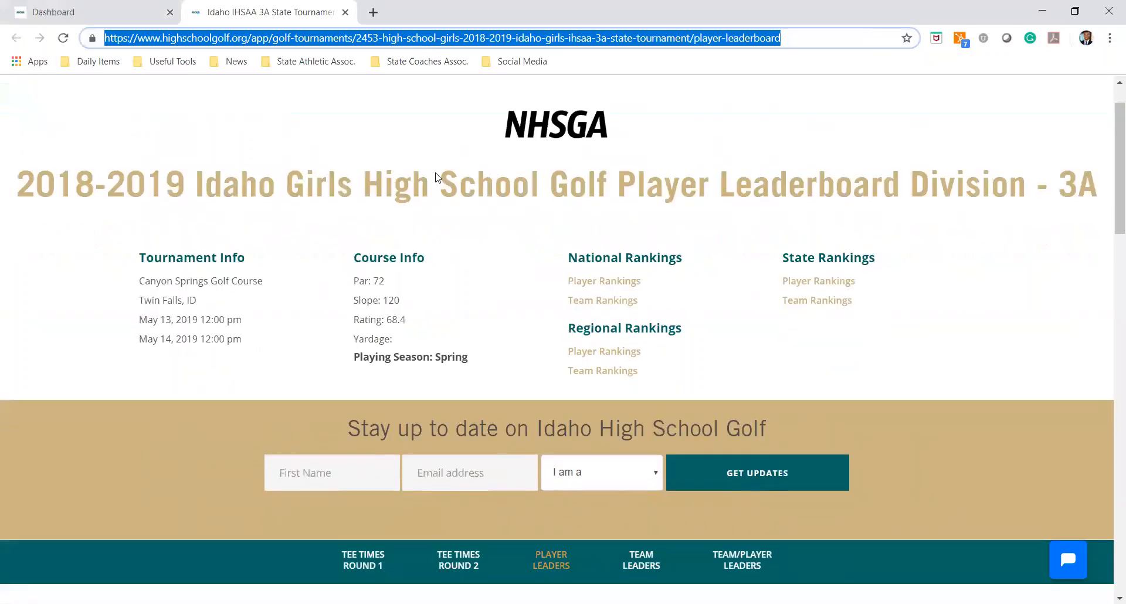
{"action": "scroll", "coordinate": [435, 177], "scroll_direction": "down", "scroll_amount": 4}
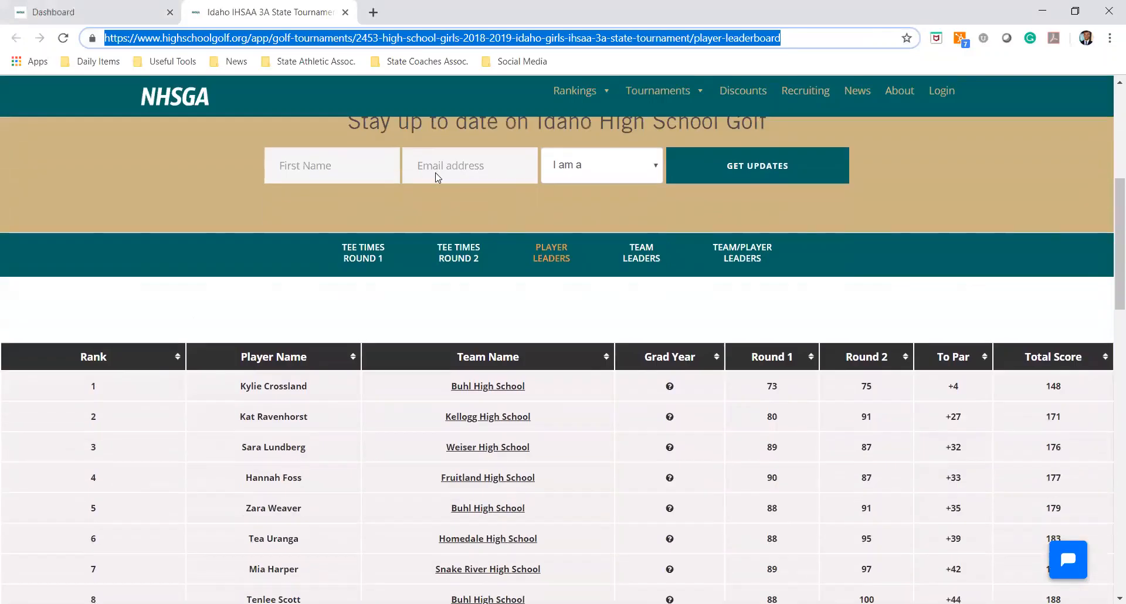
{"action": "scroll", "coordinate": [436, 182], "scroll_direction": "down", "scroll_amount": 3}
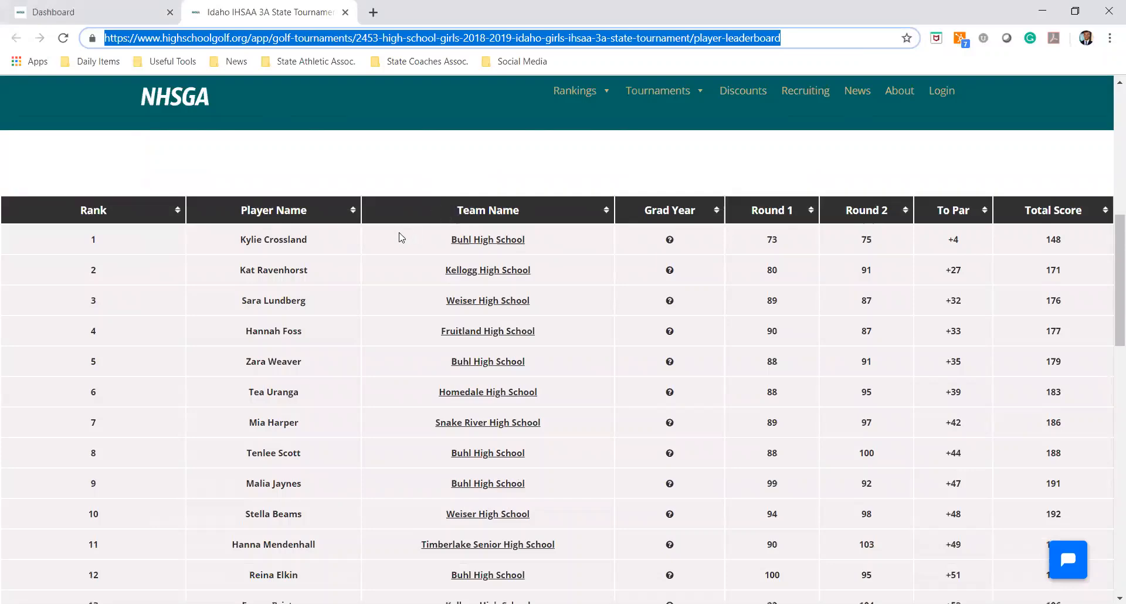
- View the grad year update form for the first-ranked player, close it, and look through the lower player rankings
{"action": "left_click", "coordinate": [670, 241]}
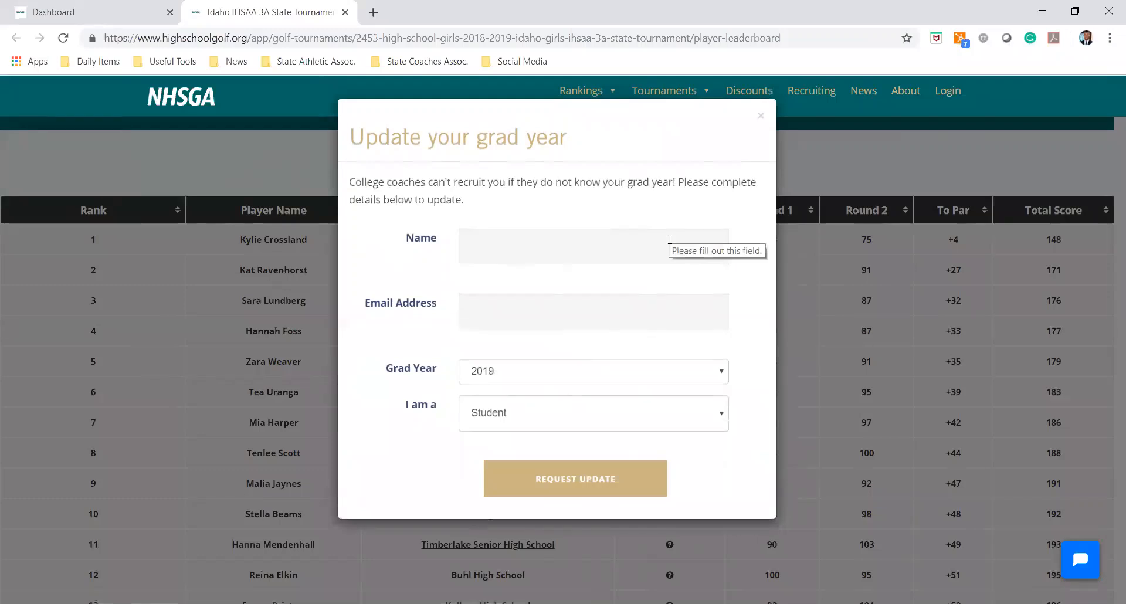
{"action": "left_click", "coordinate": [762, 120]}
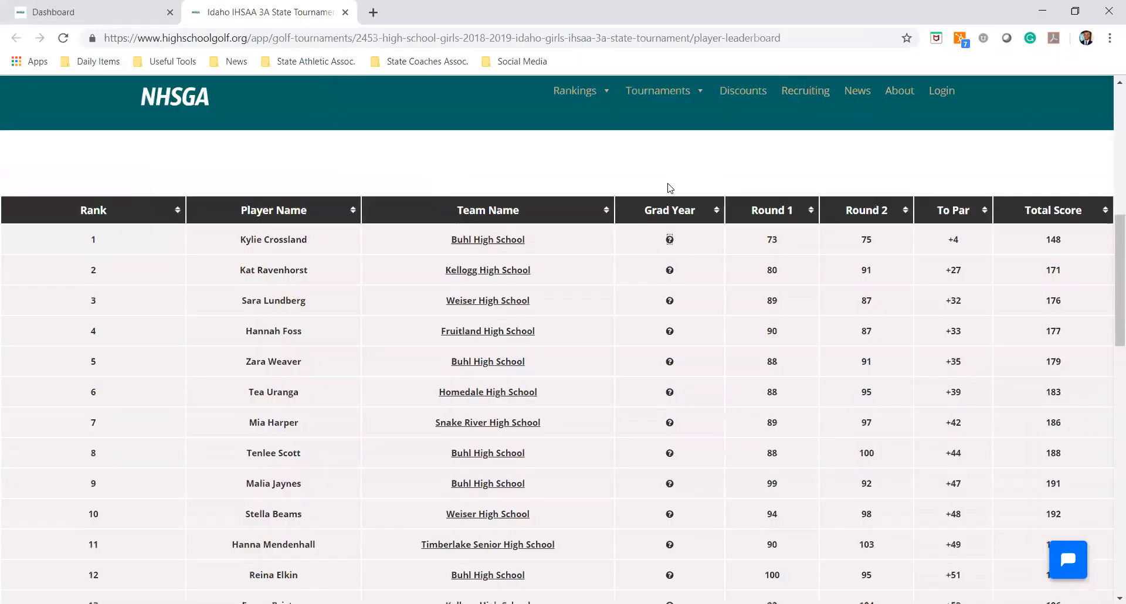
{"action": "scroll", "coordinate": [667, 202], "scroll_direction": "down", "scroll_amount": 2}
{"action": "scroll", "coordinate": [639, 277], "scroll_direction": "down", "scroll_amount": 4}
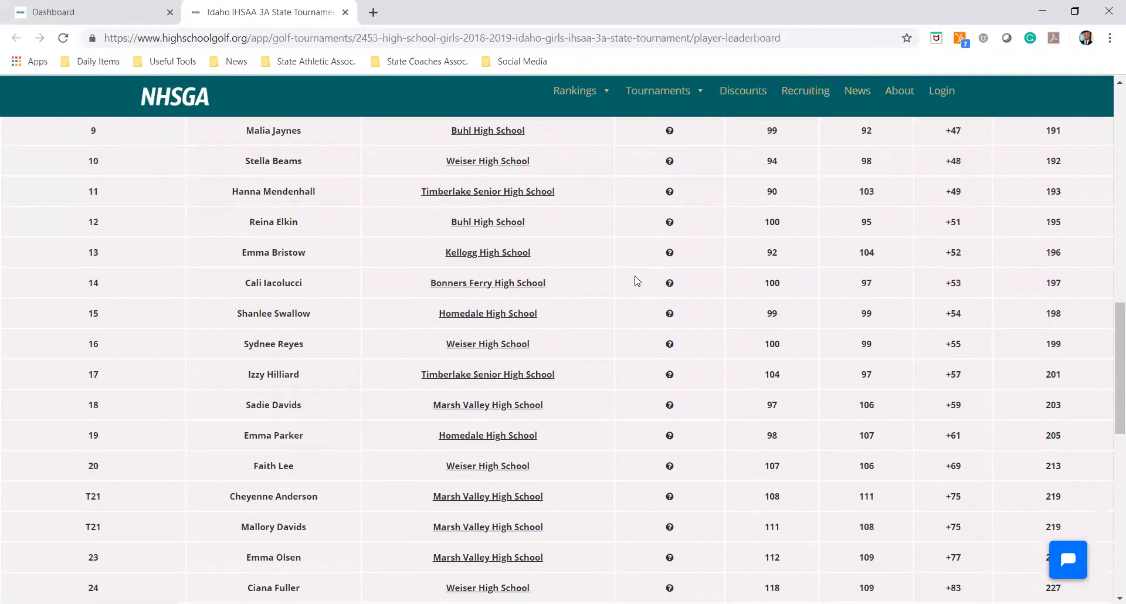
- Show the team leaders on the girls' tournament leaderboard and review the team standings
{"action": "scroll", "coordinate": [637, 280], "scroll_direction": "up", "scroll_amount": 10}
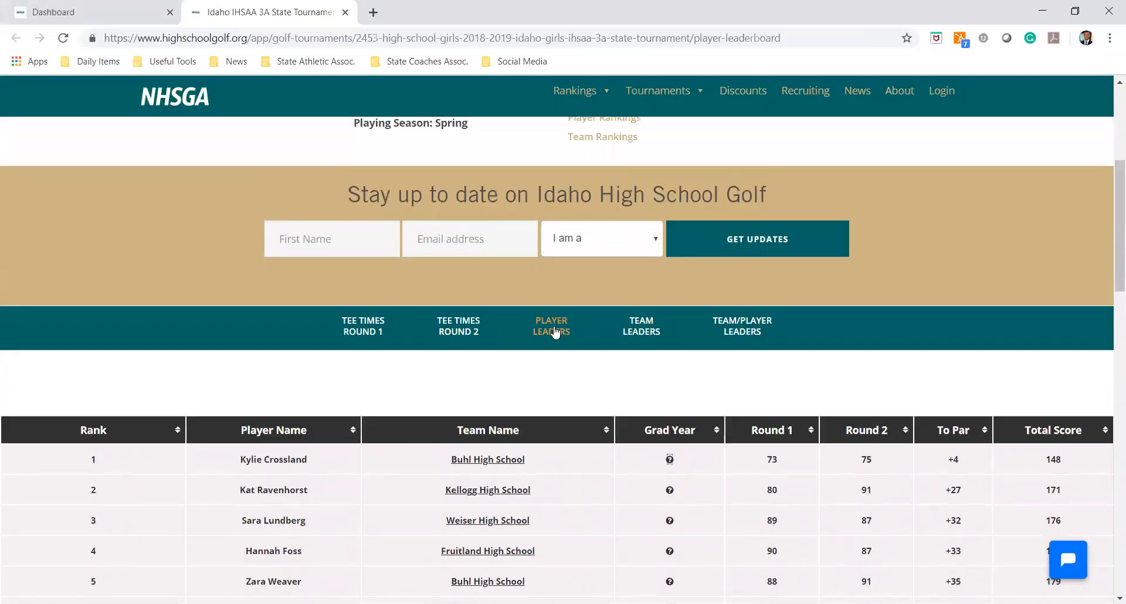
{"action": "left_click", "coordinate": [642, 325]}
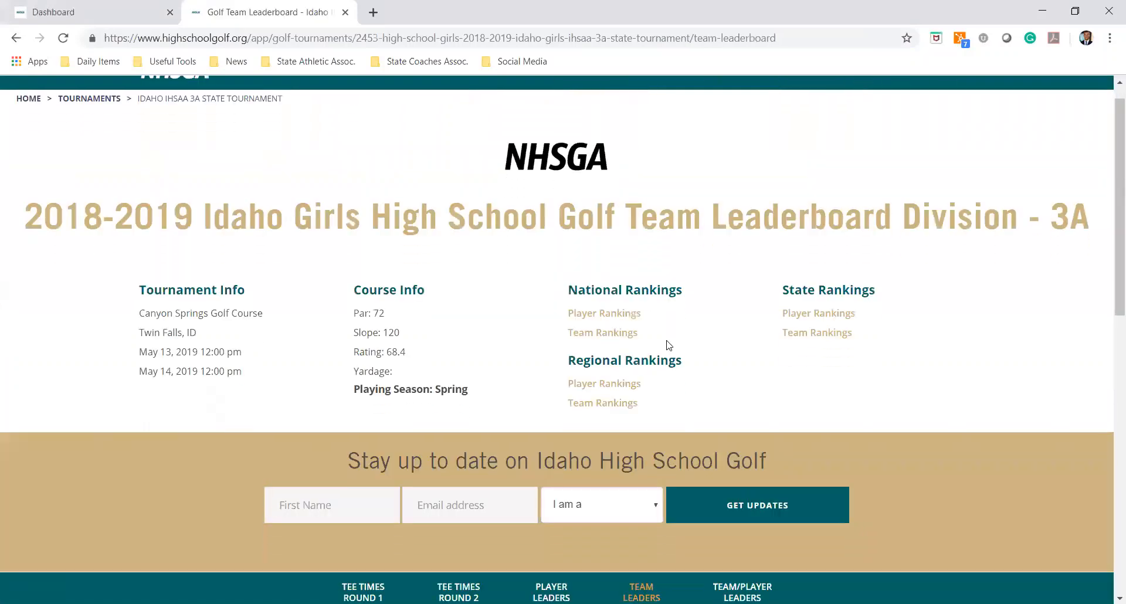
{"action": "scroll", "coordinate": [735, 325], "scroll_direction": "down", "scroll_amount": 1}
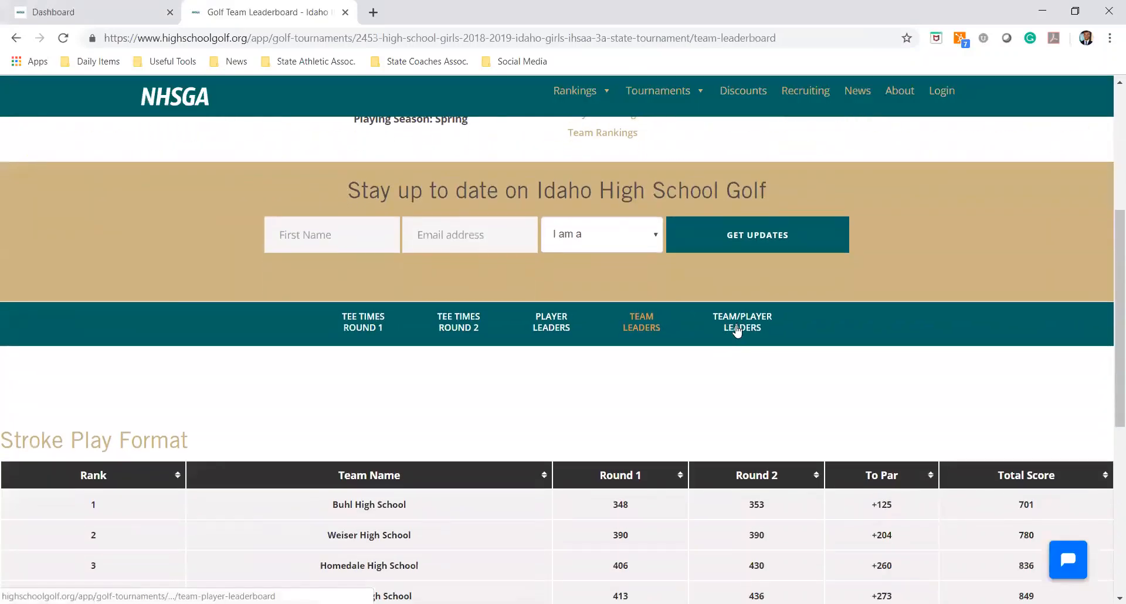
{"action": "scroll", "coordinate": [735, 325], "scroll_direction": "up", "scroll_amount": 3}
{"action": "scroll", "coordinate": [735, 324], "scroll_direction": "up", "scroll_amount": 4}
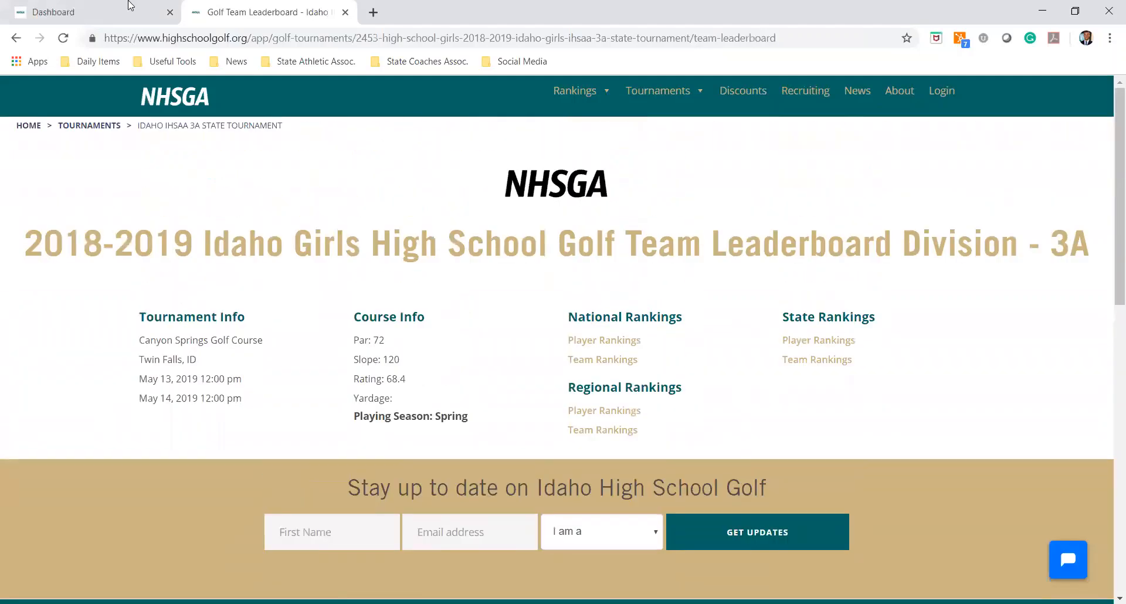
- Open the highschoolgolf.org home page in a new browser tab and return to the tournament dashboard
{"action": "left_click", "coordinate": [40, 13]}
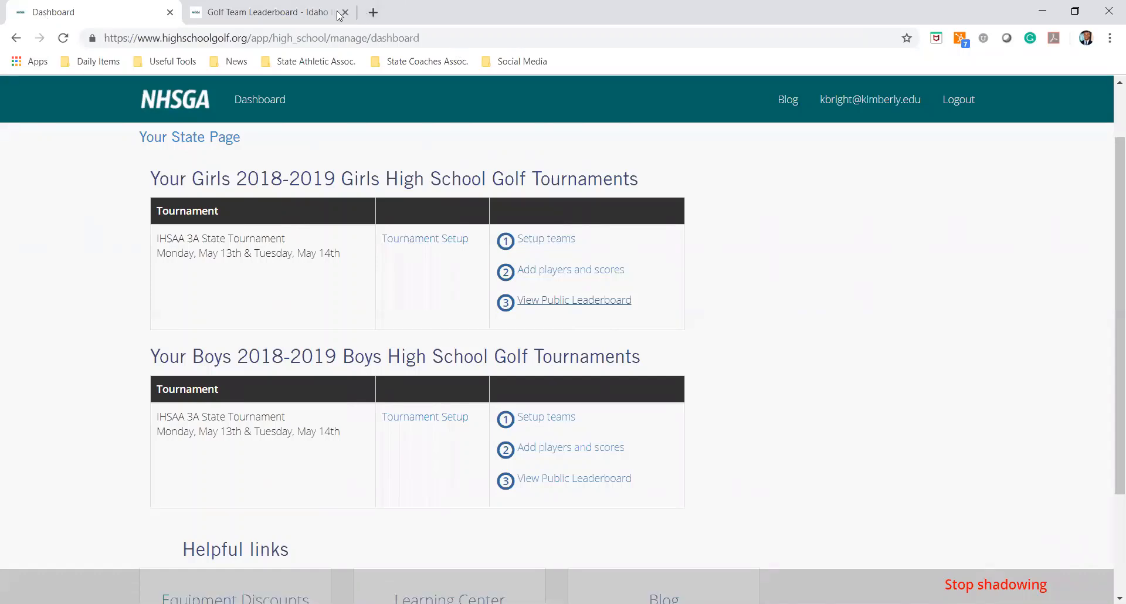
{"action": "left_click", "coordinate": [373, 13]}
{"action": "type", "text": "high"}
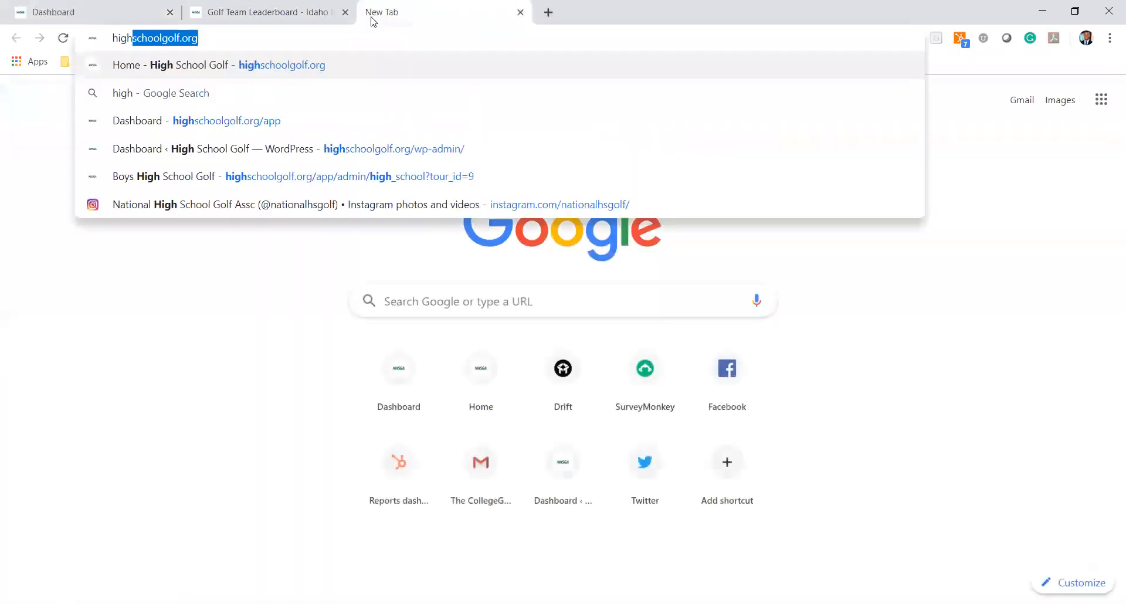
{"action": "type", "text": "sch"}
{"action": "key", "text": "Return"}
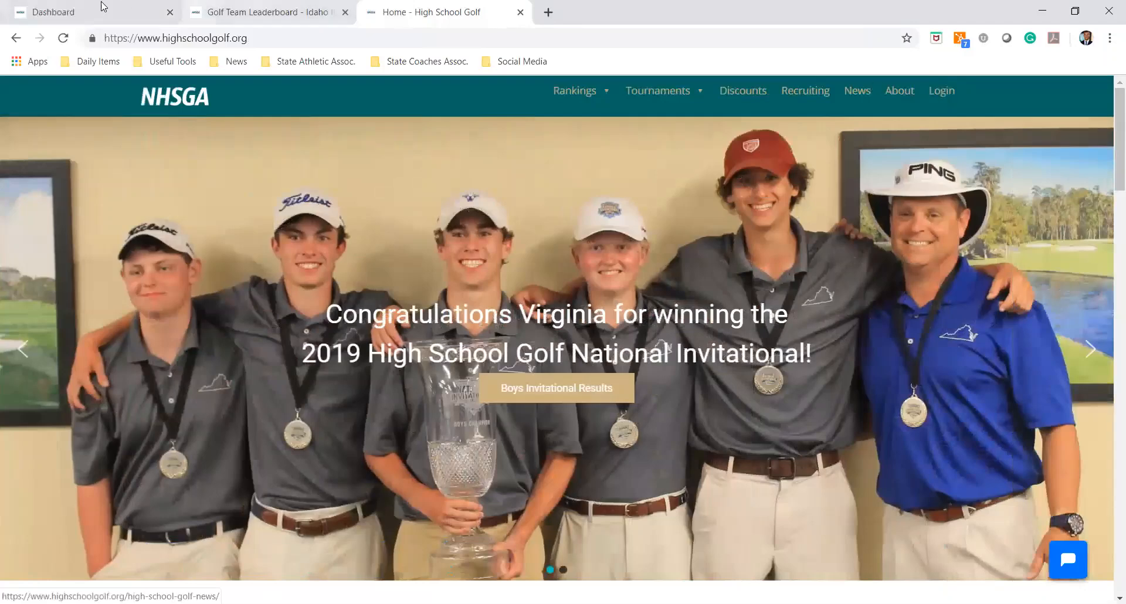
{"action": "left_click", "coordinate": [73, 13]}
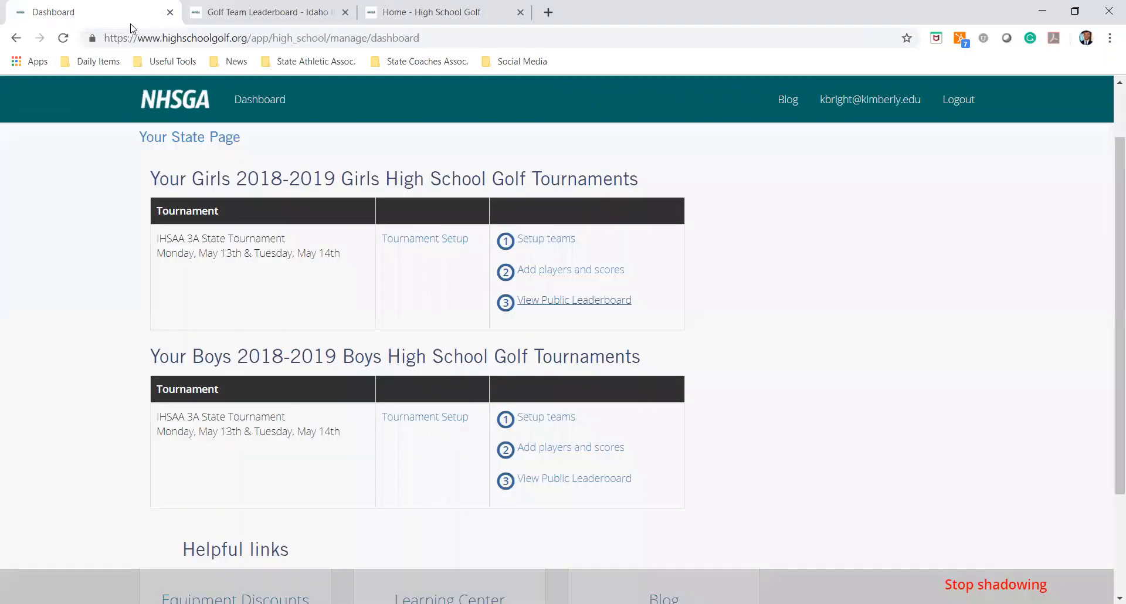